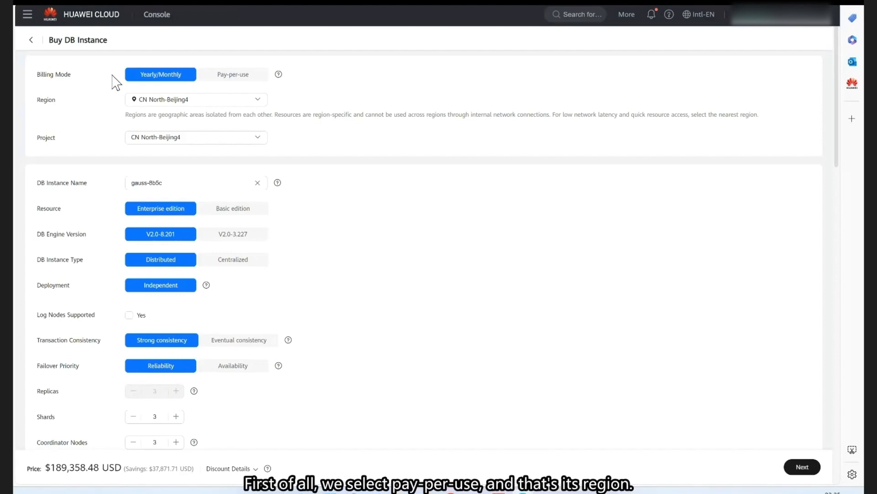
Set the billing mode of the DB instance to Pay-per-use.
left_click(255, 80)
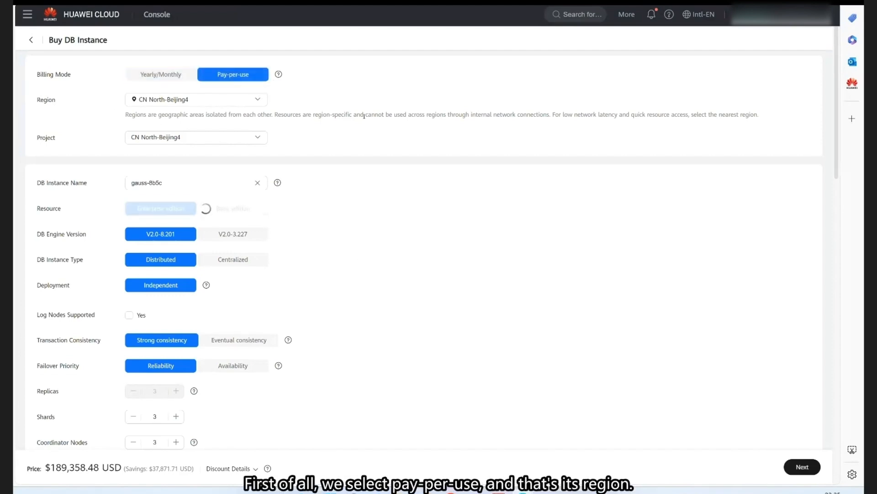
scroll(325, 121, "down", 1)
scroll(329, 116, "up", 1)
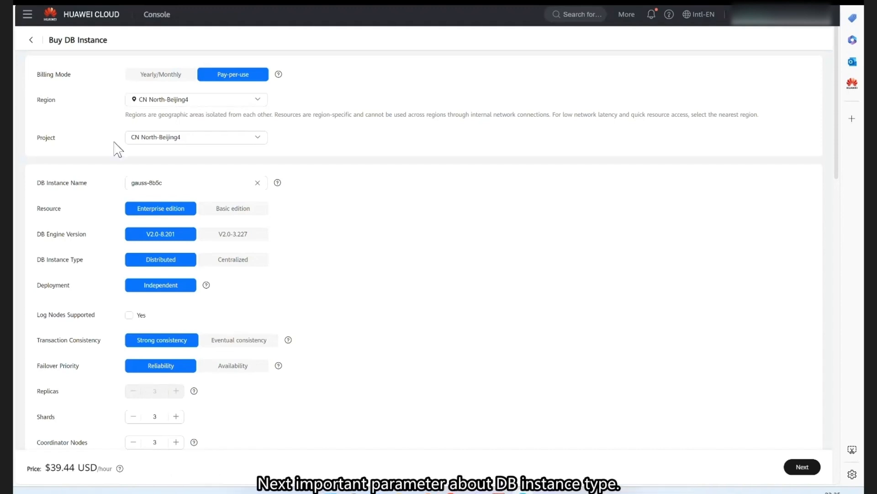
Review the DB instance type, transaction consistency, instance specifications, storage, VPC and security group port requirements.
scroll(104, 169, "down", 1)
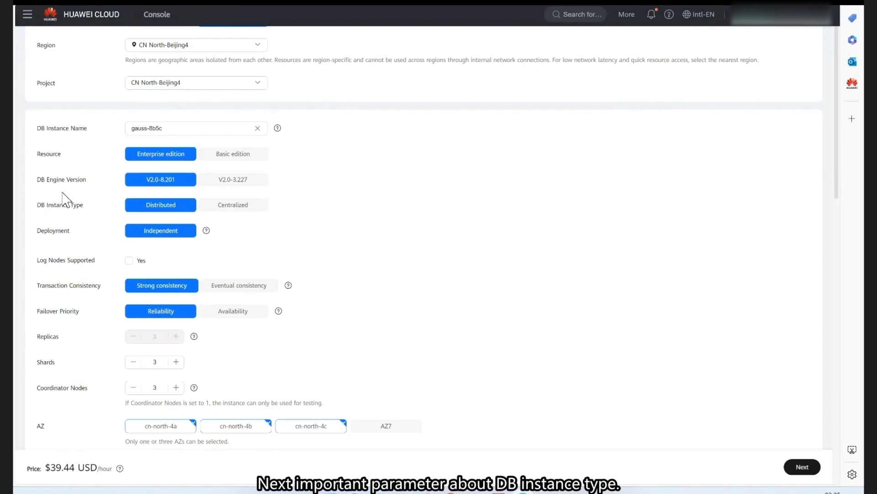
scroll(66, 201, "down", 1)
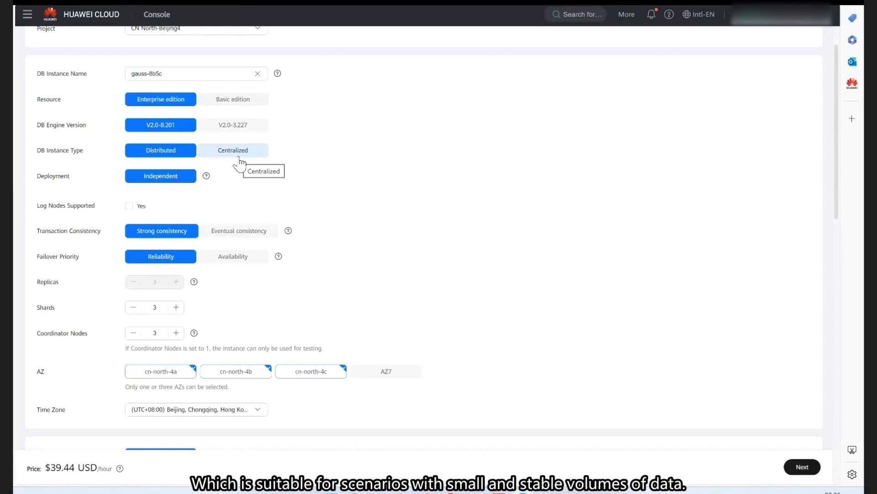
scroll(239, 163, "down", 1)
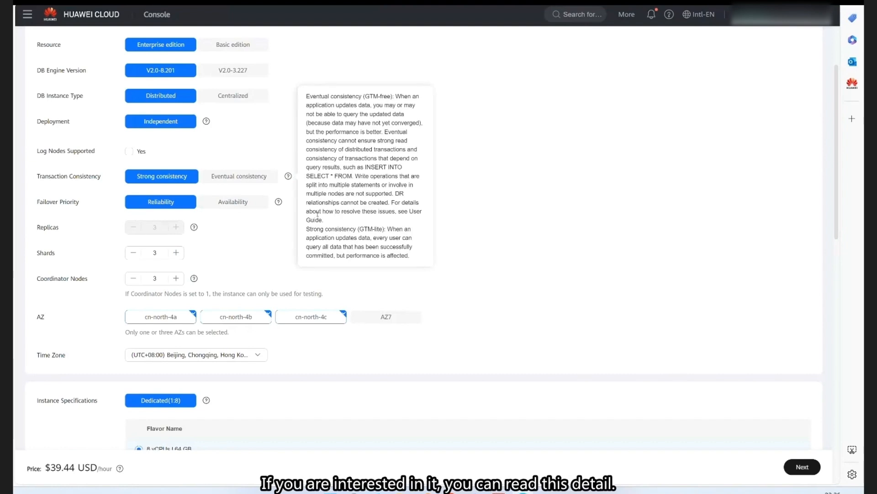
mouse_move(281, 202)
scroll(286, 229, "down", 3)
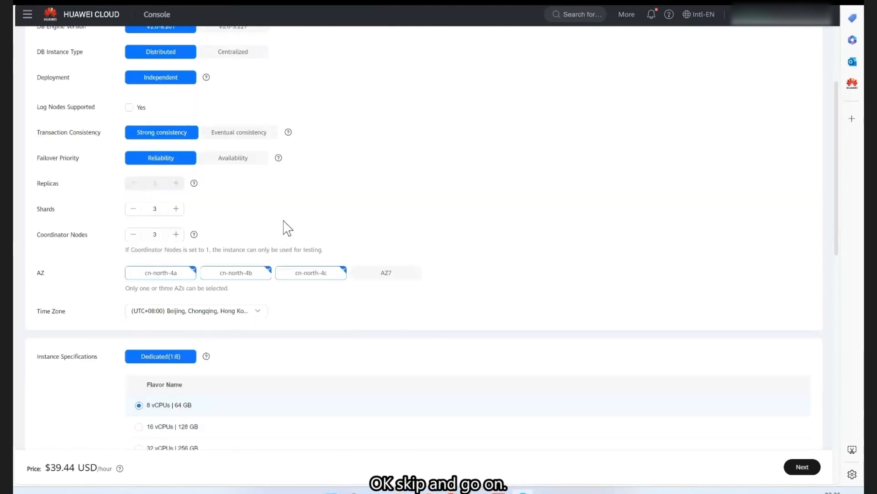
scroll(289, 226, "down", 5)
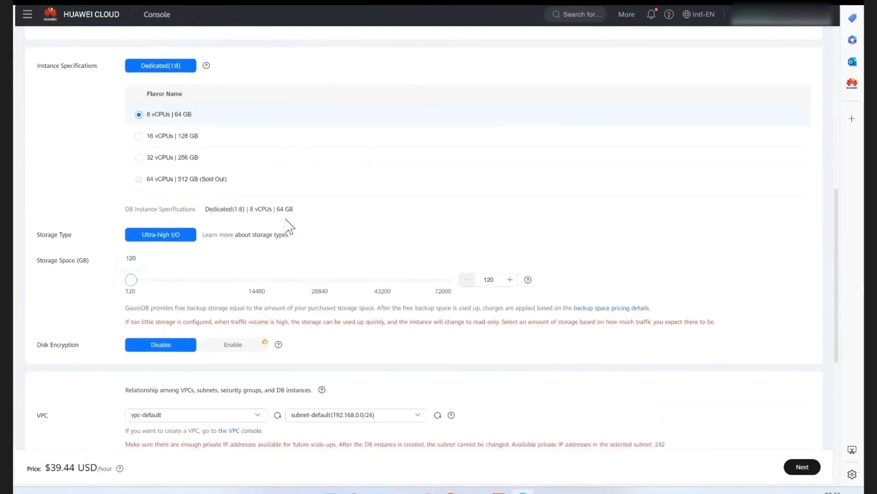
scroll(288, 224, "down", 2)
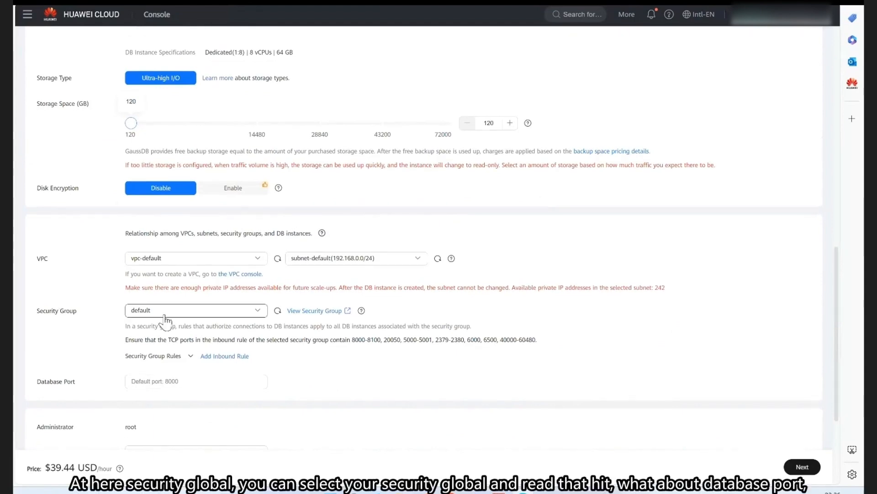
scroll(196, 316, "down", 1)
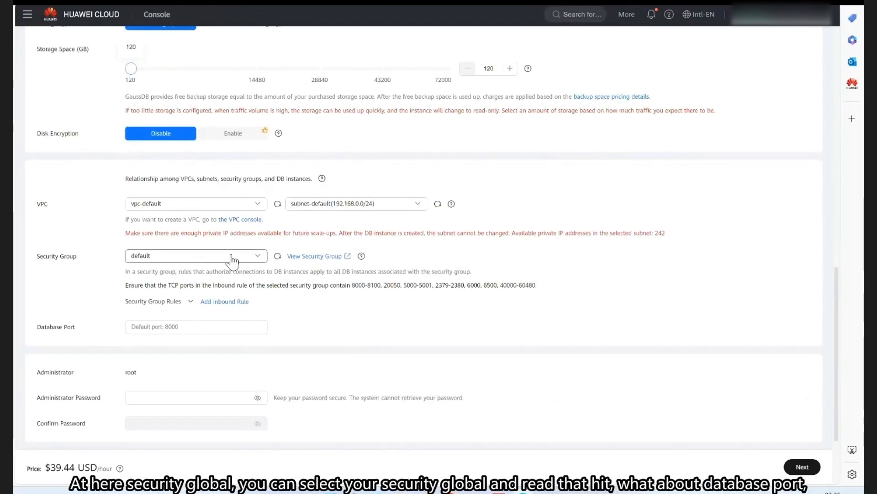
scroll(232, 259, "down", 1)
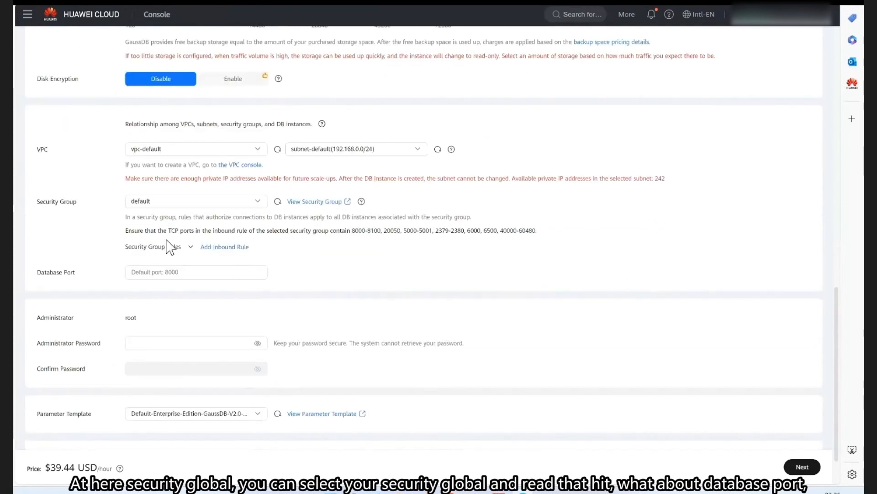
left_click_drag(152, 217, 438, 233)
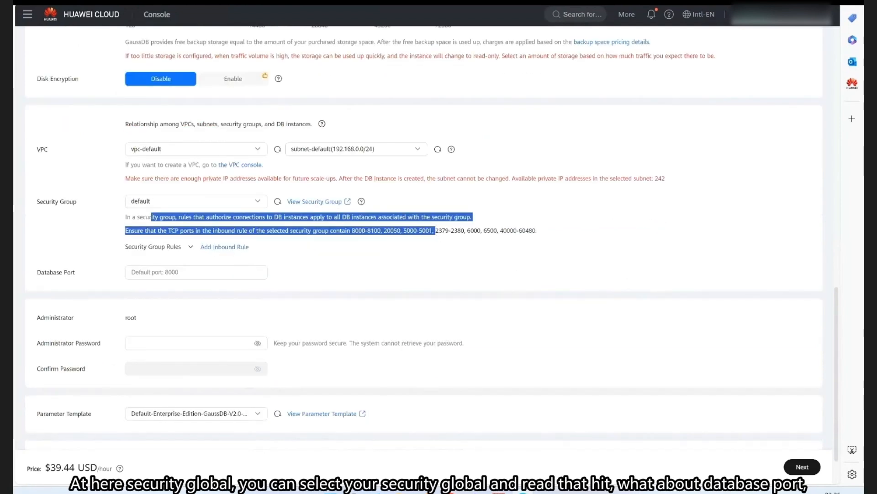
left_click(356, 228)
Set the database port to 9999, within the permitted port range.
scroll(356, 224, "down", 1)
scroll(356, 228, "down", 1)
left_click(173, 218)
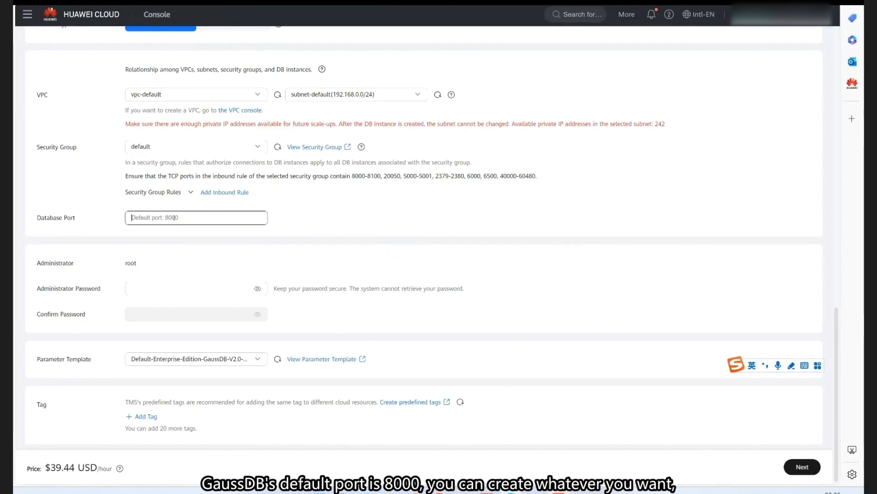
type("999")
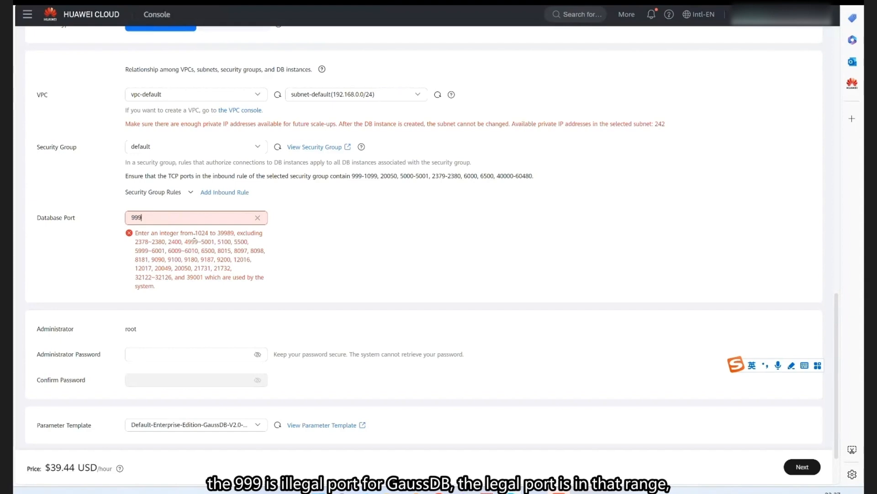
left_click_drag(193, 233, 234, 234)
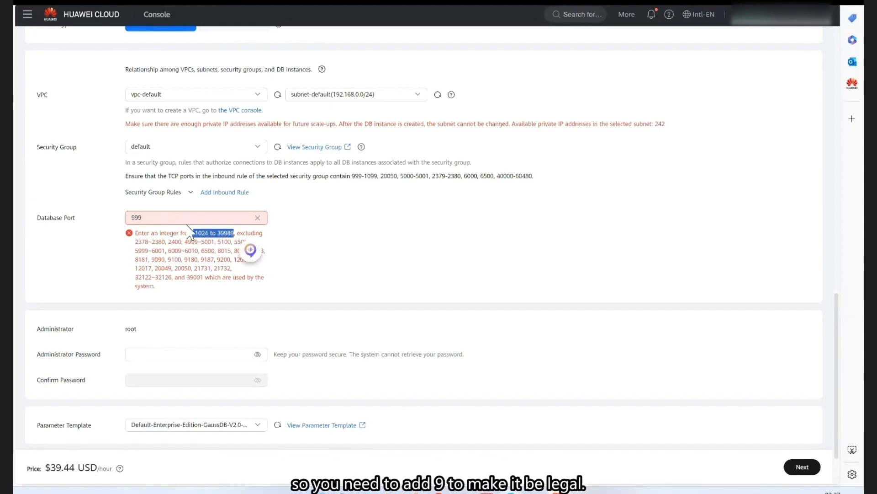
left_click(187, 217)
type("9")
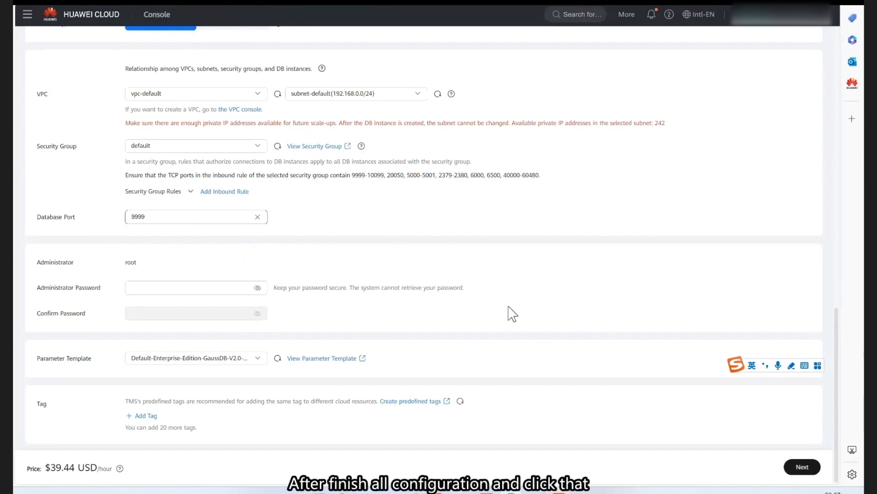
Enter and confirm the administrator password for root, and proceed to the order details.
left_click(797, 473)
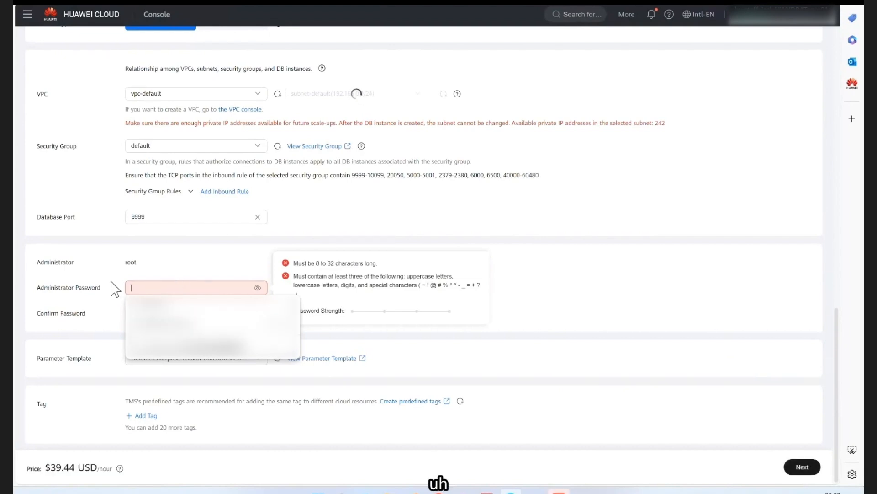
type("••")
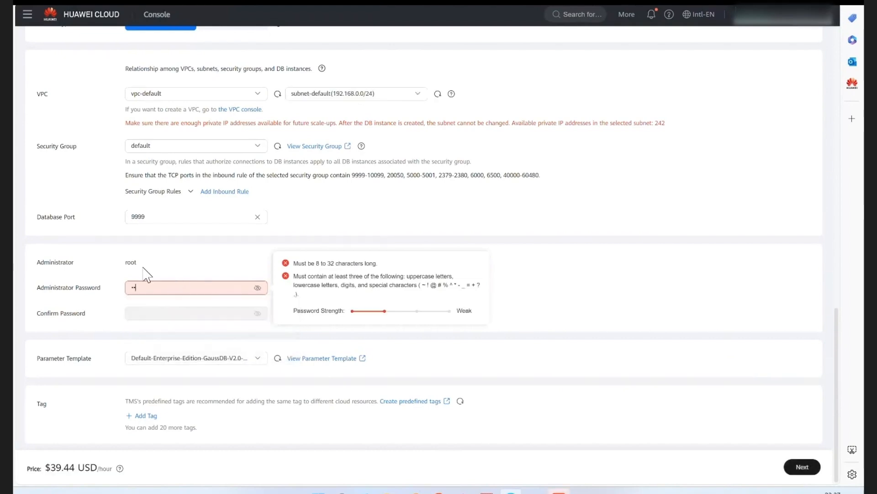
type("•••••")
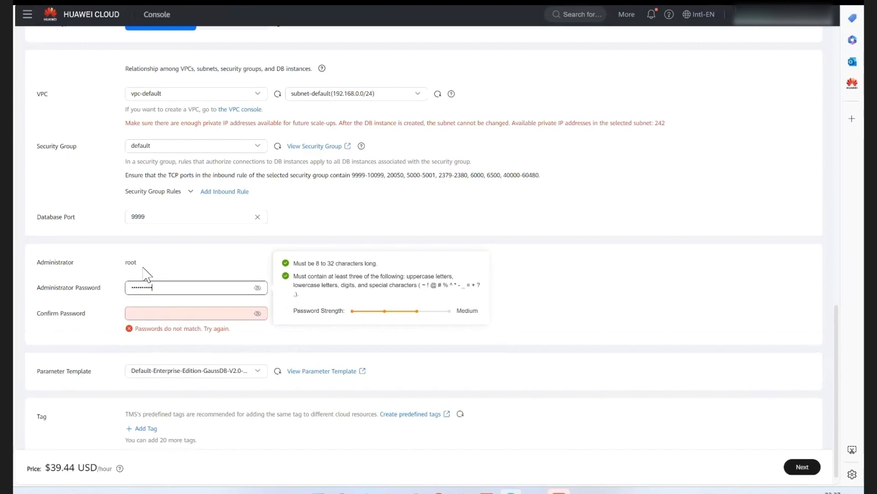
type("•")
left_click(172, 313)
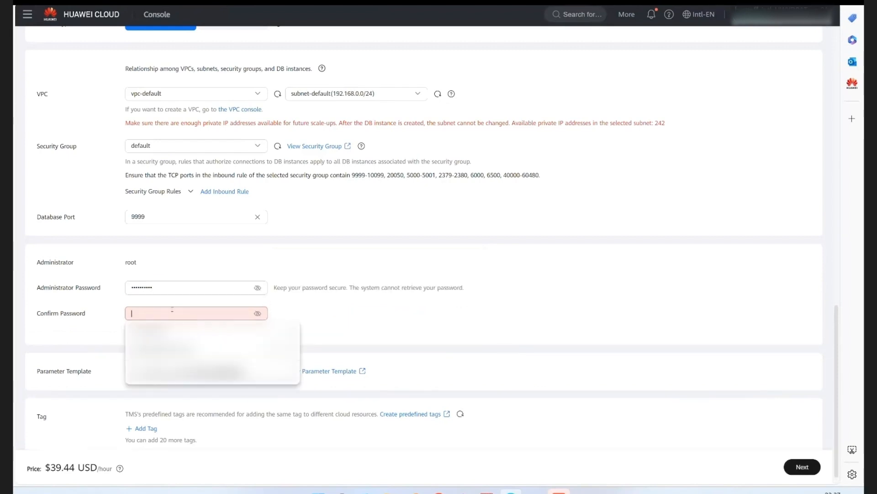
type("••••••")
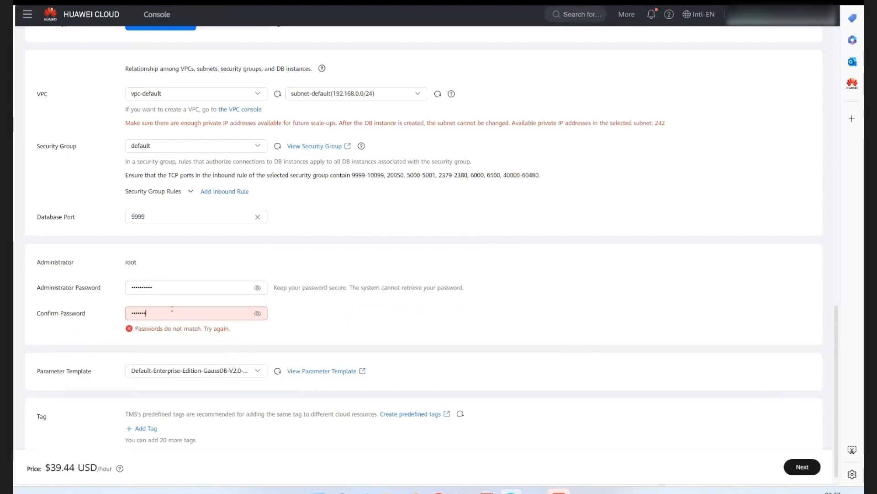
type("•")
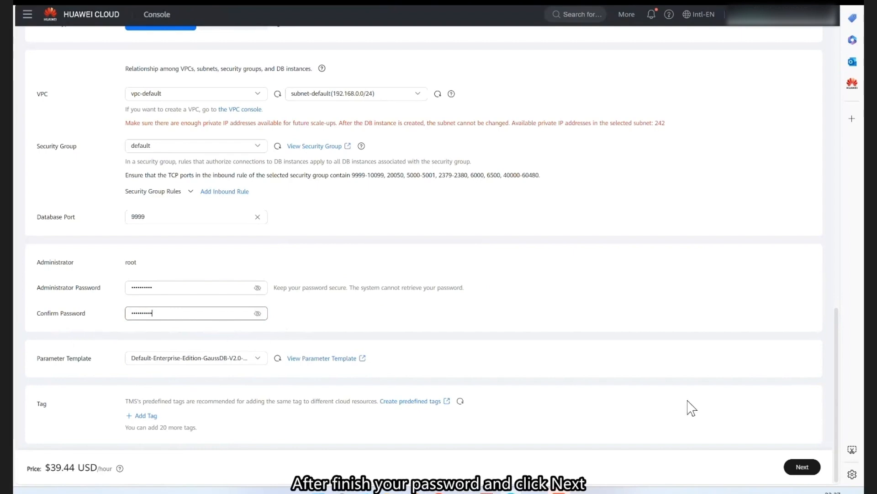
left_click(796, 468)
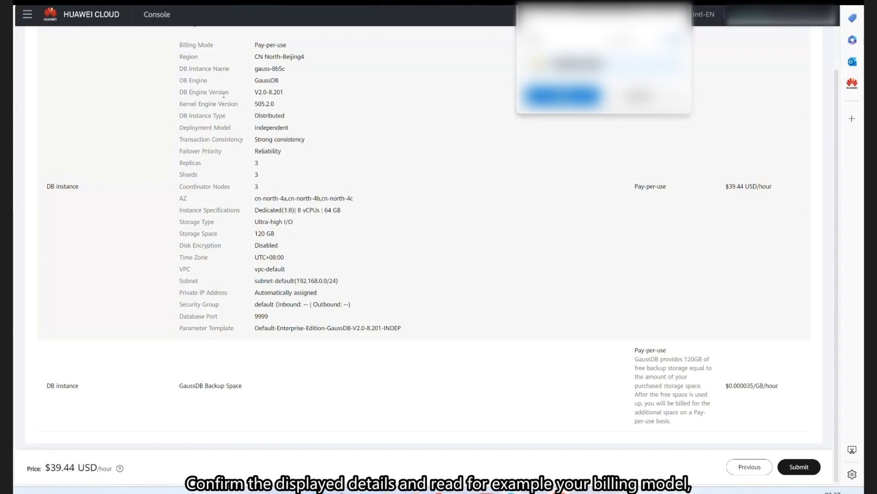
Check the configuration details of the order, including the billing mode, DB instance type and database port.
scroll(236, 100, "up", 1)
scroll(236, 100, "up", 2)
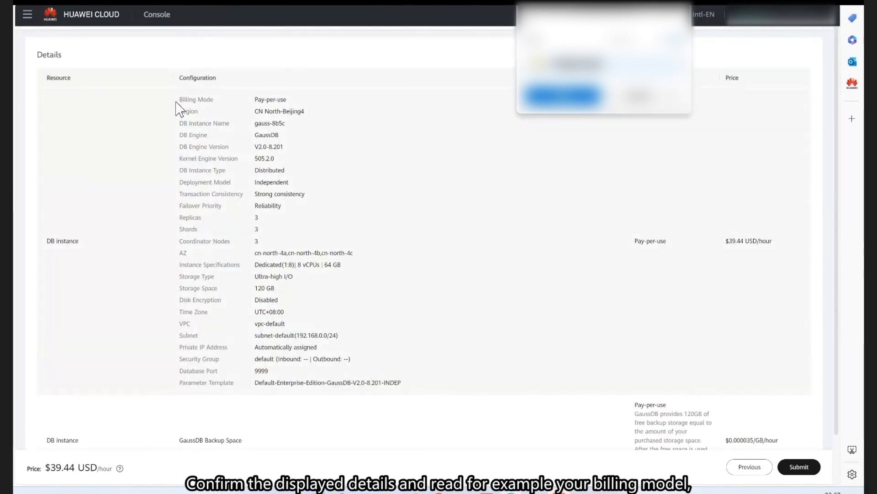
left_click_drag(186, 101, 218, 102)
left_click(219, 103)
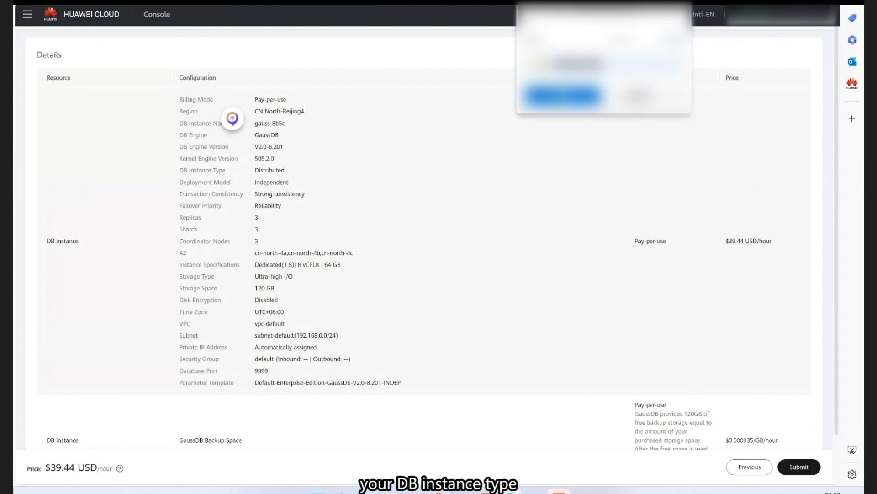
left_click_drag(181, 170, 226, 171)
left_click(194, 170)
scroll(193, 161, "down", 2)
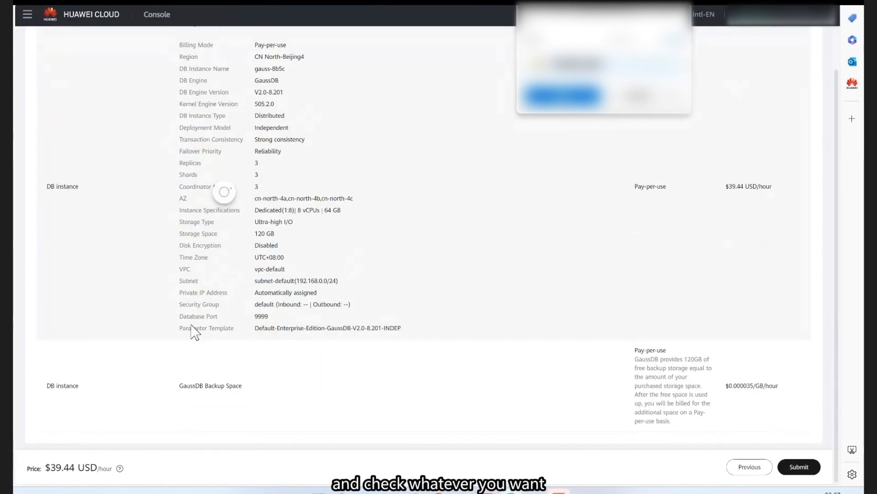
left_click(224, 191)
left_click(346, 98)
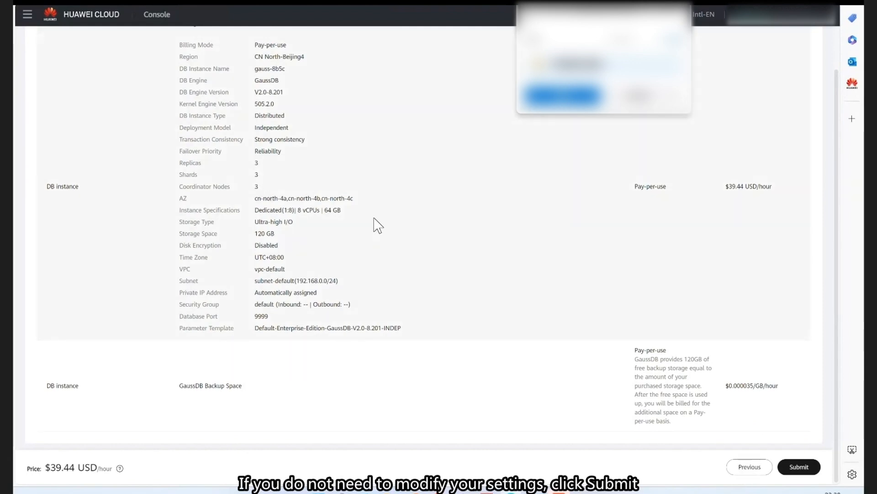
Submit the DB instance order and go to the GaussDB instance list.
left_click(797, 466)
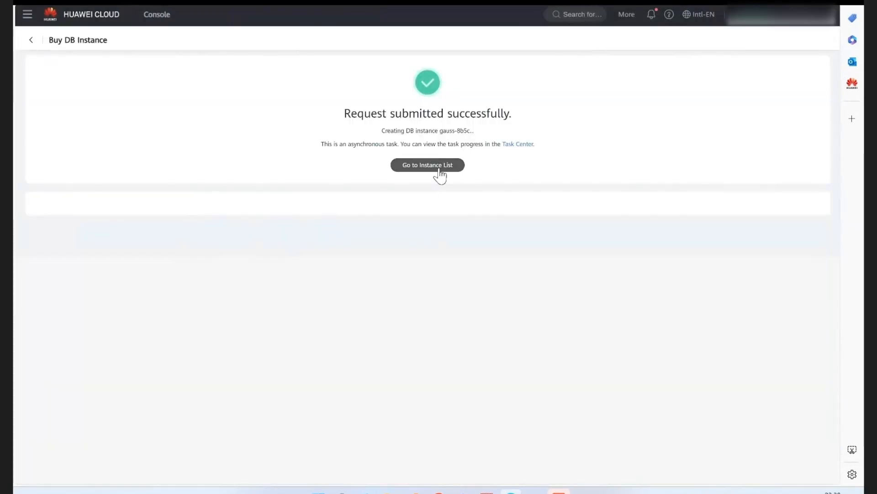
left_click(440, 174)
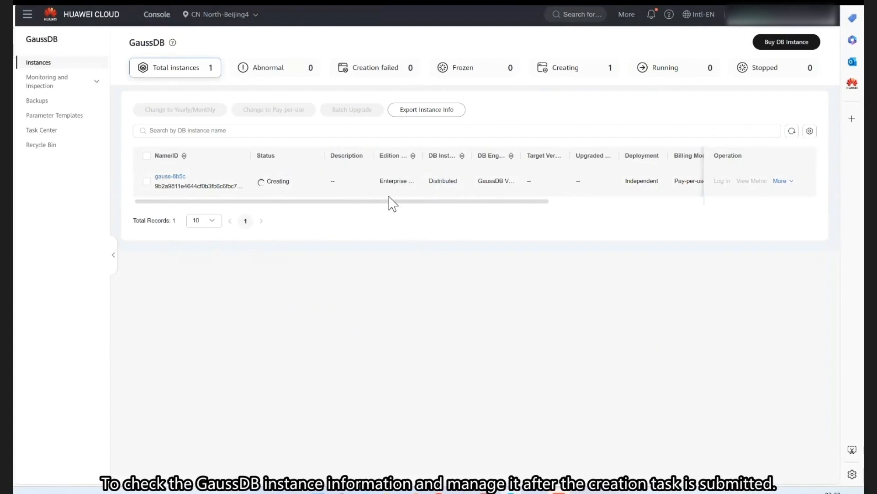